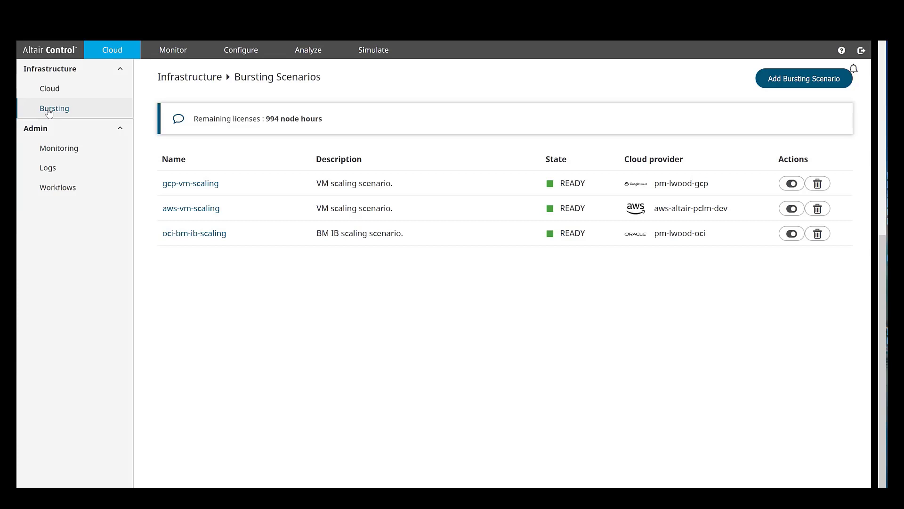
Step: Review the gcp-vm-scaling scenario's cloud information, selectable instance types and customization settings
click(179, 188)
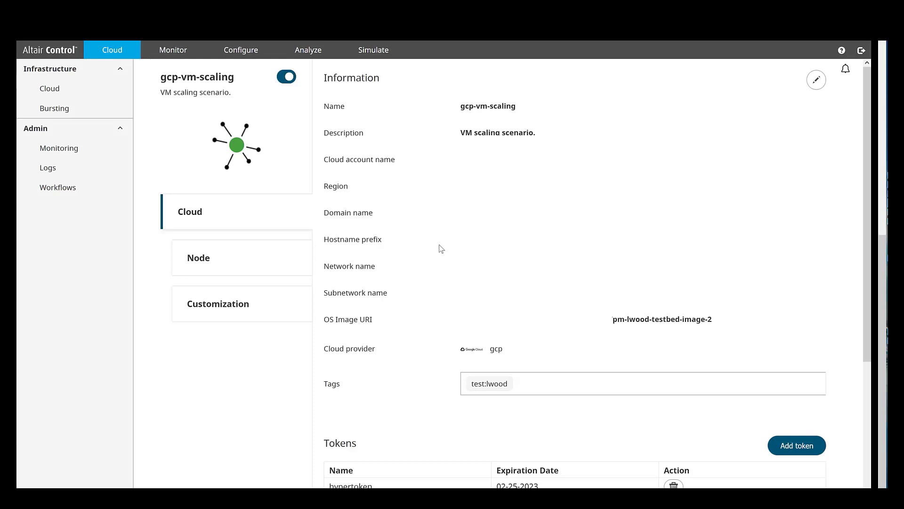
scroll(441, 248, down, 4)
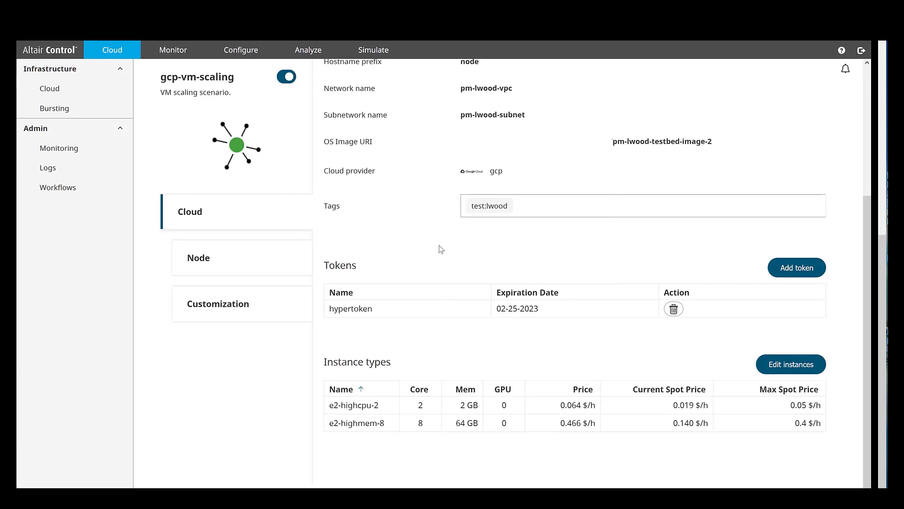
click(763, 371)
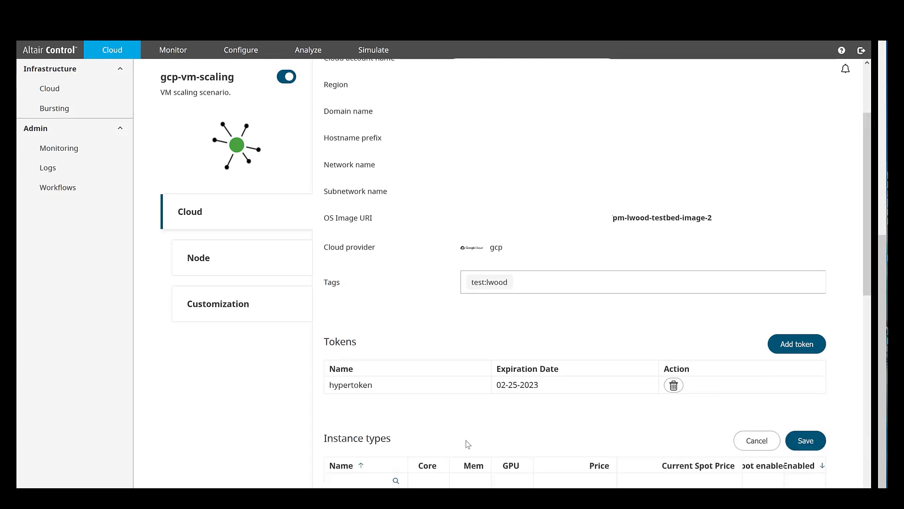
scroll(468, 444, down, 7)
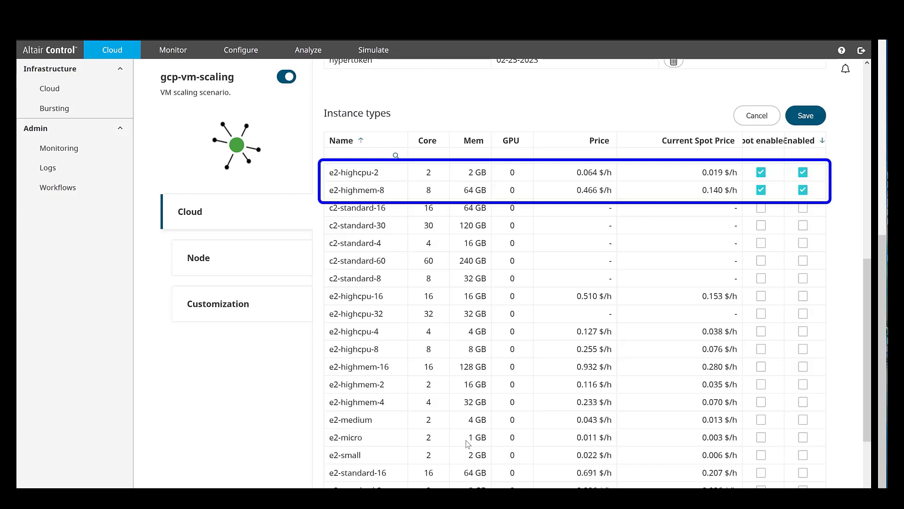
click(200, 303)
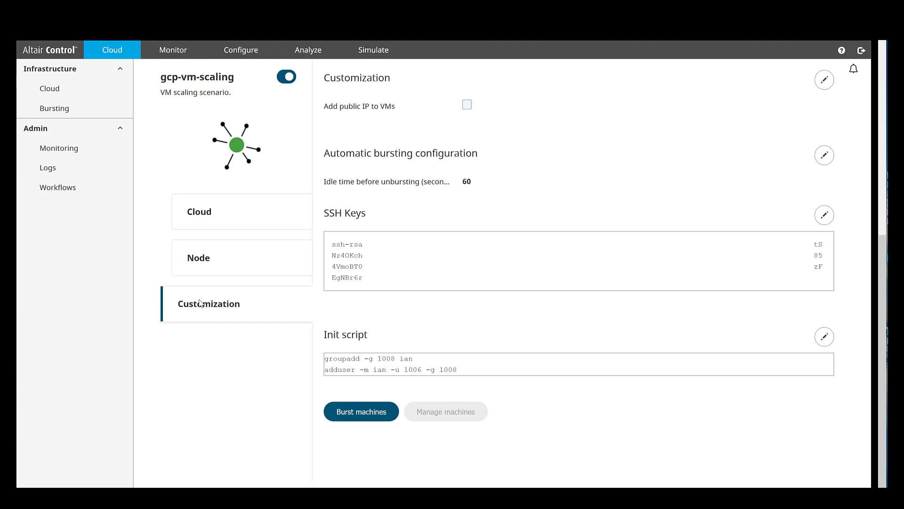
Step: Add a quota of resource type NODE to the gcp-vm-scaling scenario's nodes
click(212, 258)
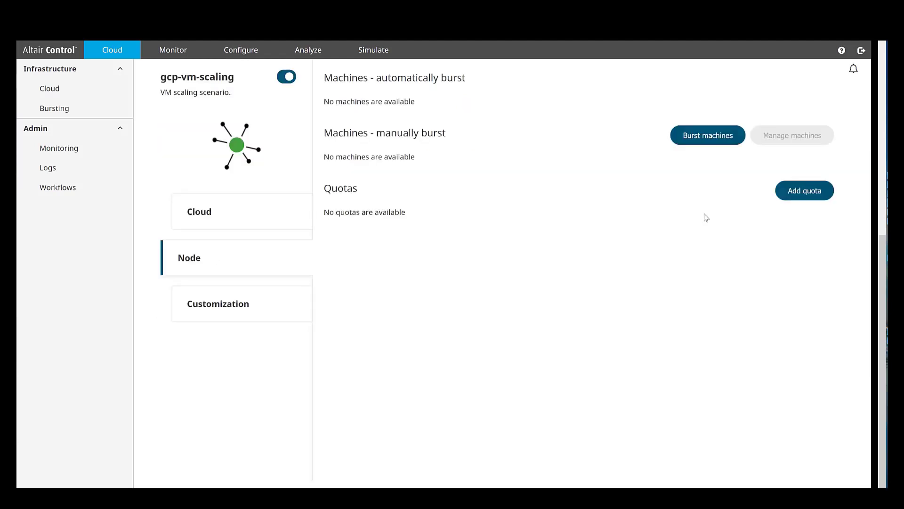
click(791, 193)
click(416, 128)
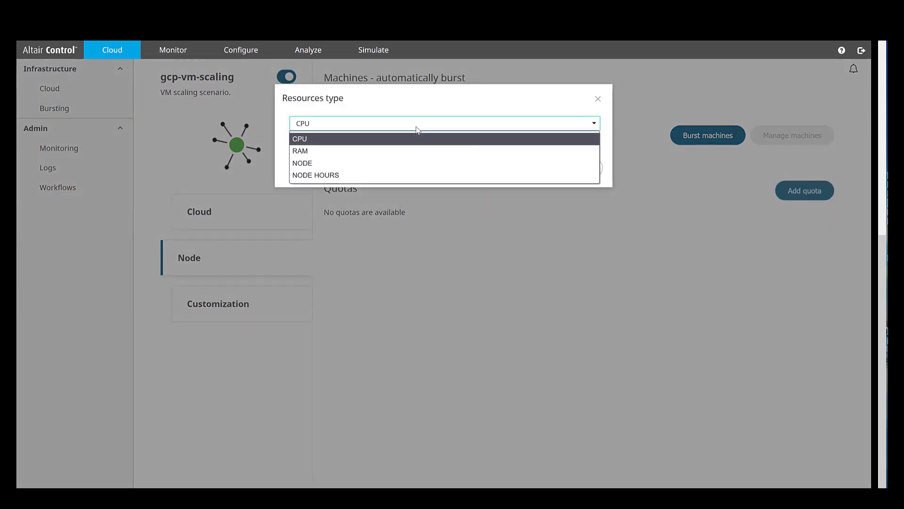
click(365, 163)
click(521, 168)
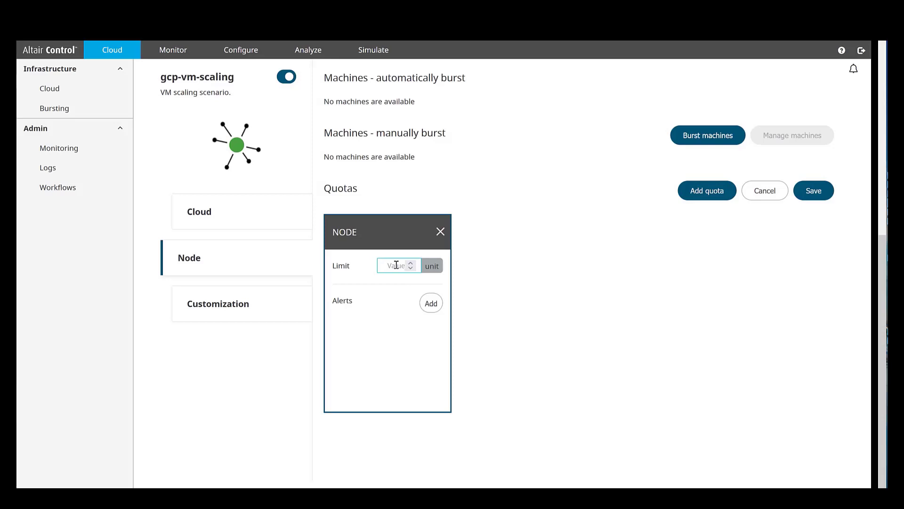
Step: Set the NODE quota's limit to 20 units with an alert at 16 units, and save it
text(20)
click(427, 305)
click(370, 326)
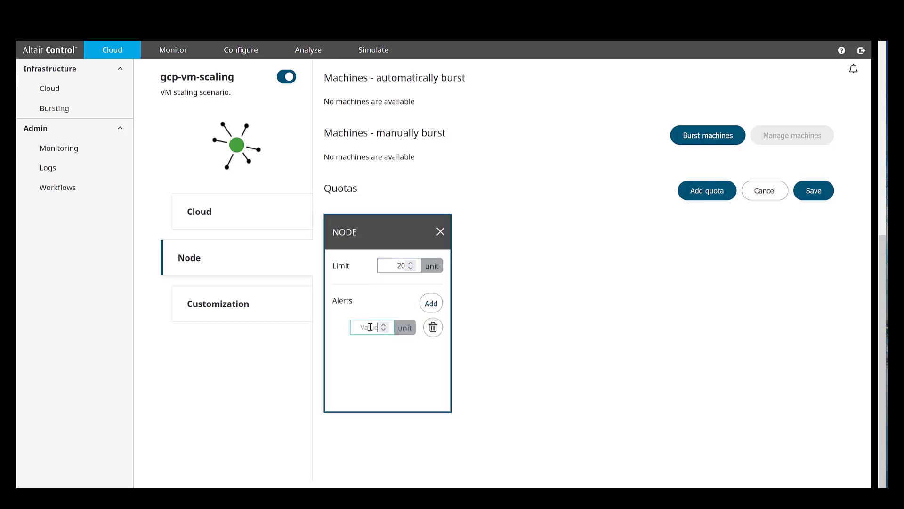
text(1)
click(365, 334)
text(6)
click(450, 351)
click(814, 191)
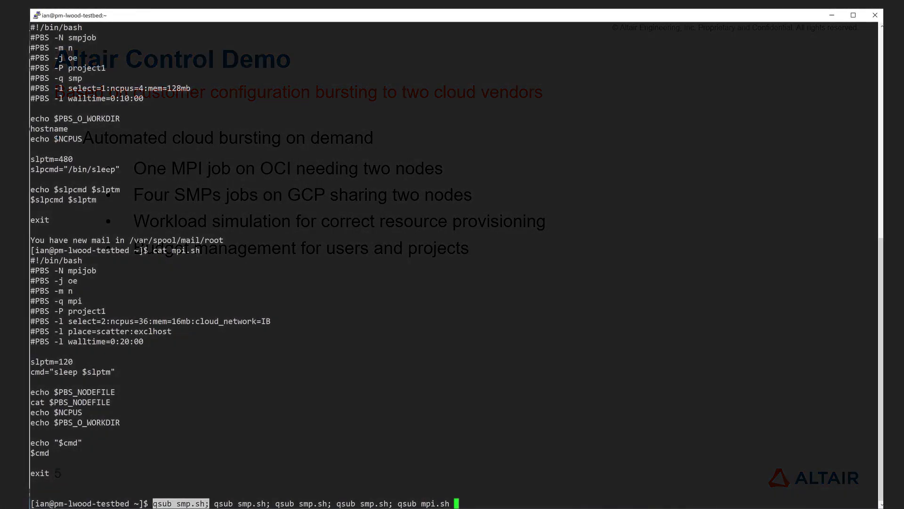
Step: Switch to the terminal, submit smp.sh four times and mpi.sh once with qsub, and list the jobs with qstat
key(Return)
text(qstat)
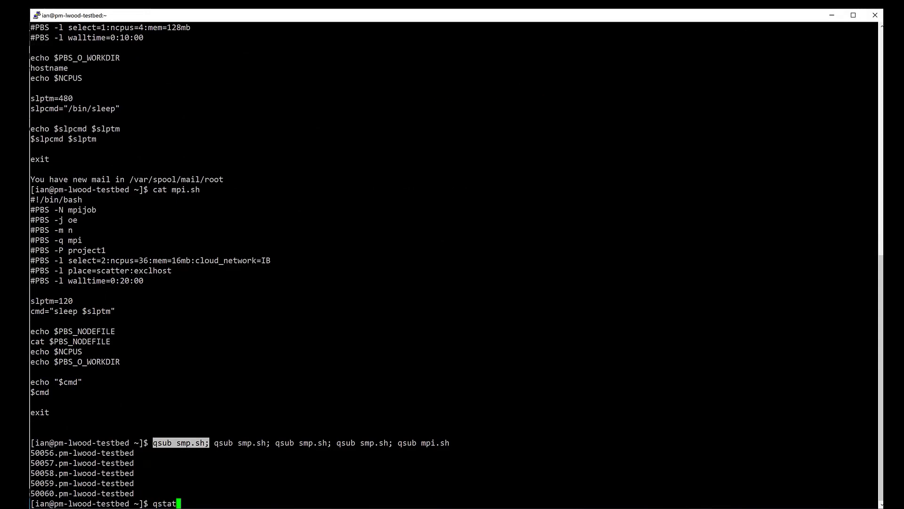
key(Return)
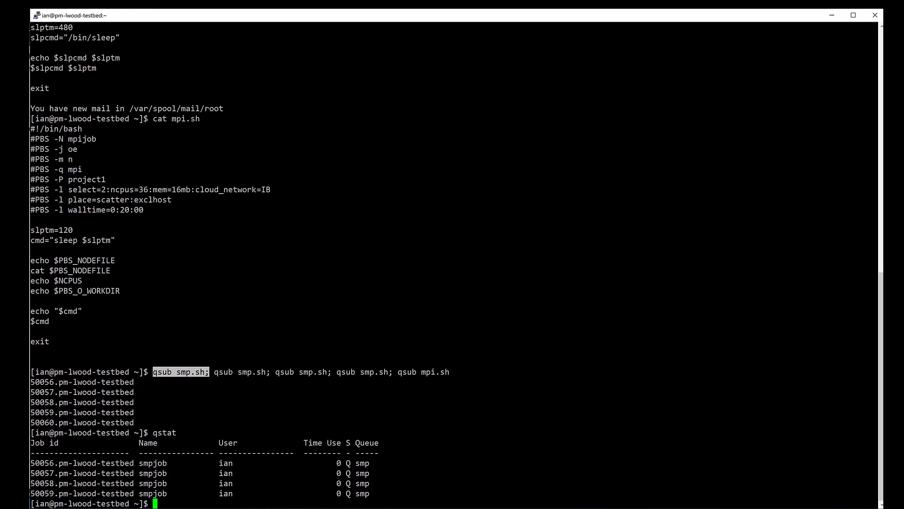
Step: Clear the terminal and check the smp and mpi queues with qstat
click(212, 372)
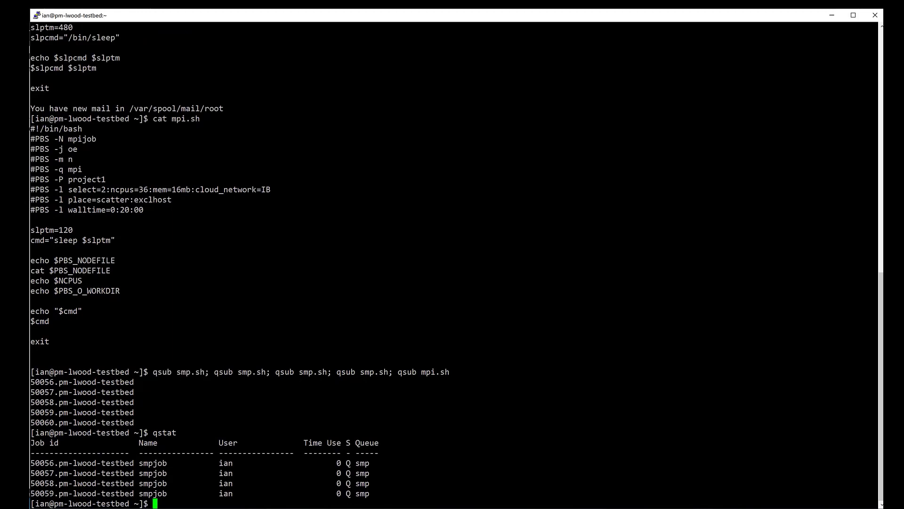
key(ctrl+l)
text(qstat)
key(Return)
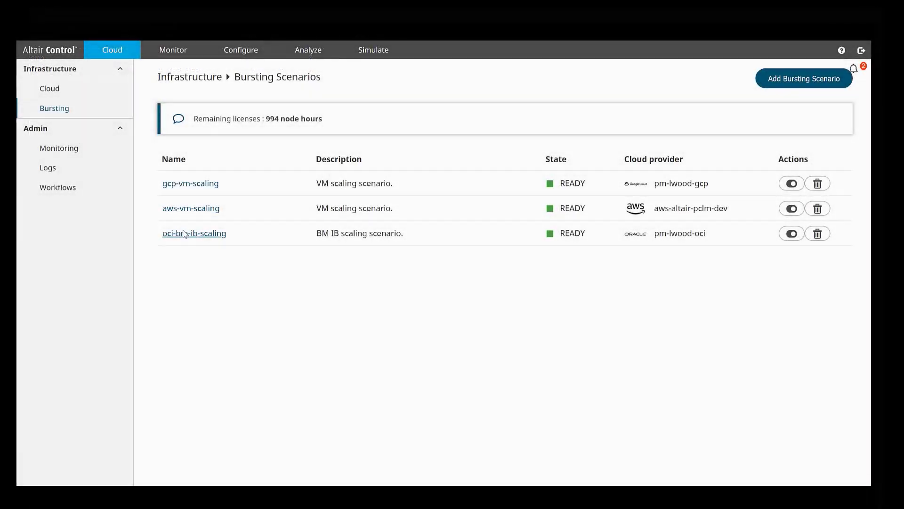
Step: Switch to Altair Control and inspect the node machines of the oci-bm-ib-scaling scenario and those of gcp-vm-scaling
click(184, 234)
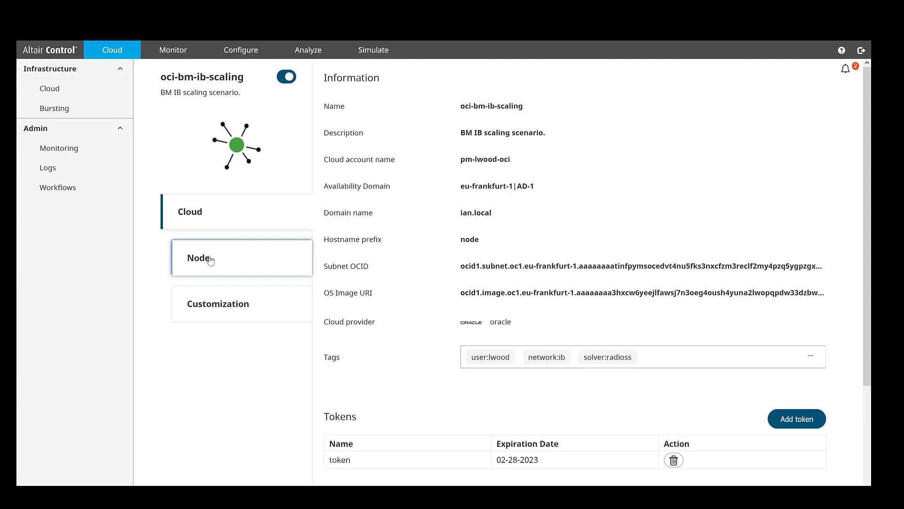
click(210, 260)
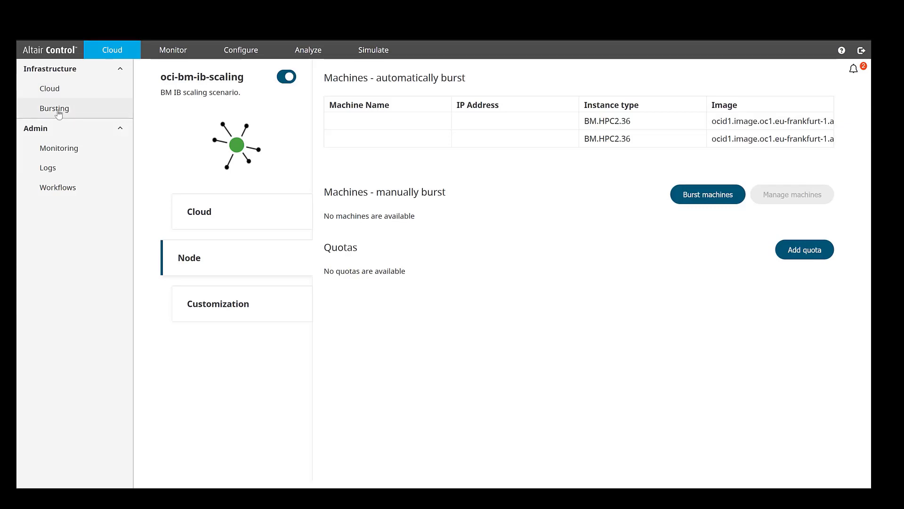
click(59, 109)
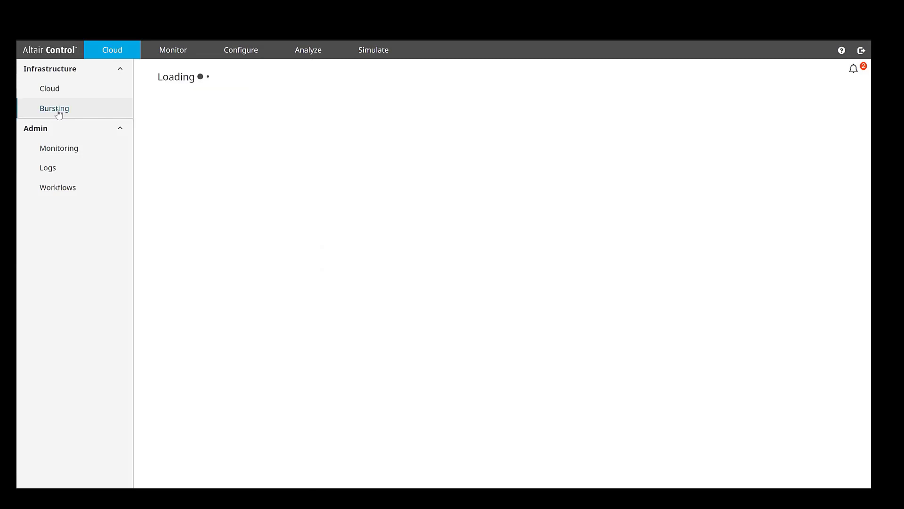
click(179, 188)
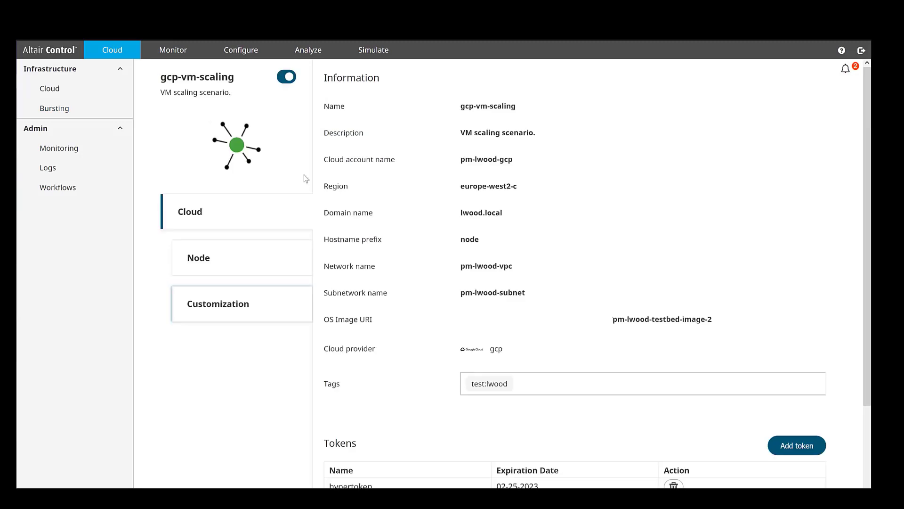
click(254, 255)
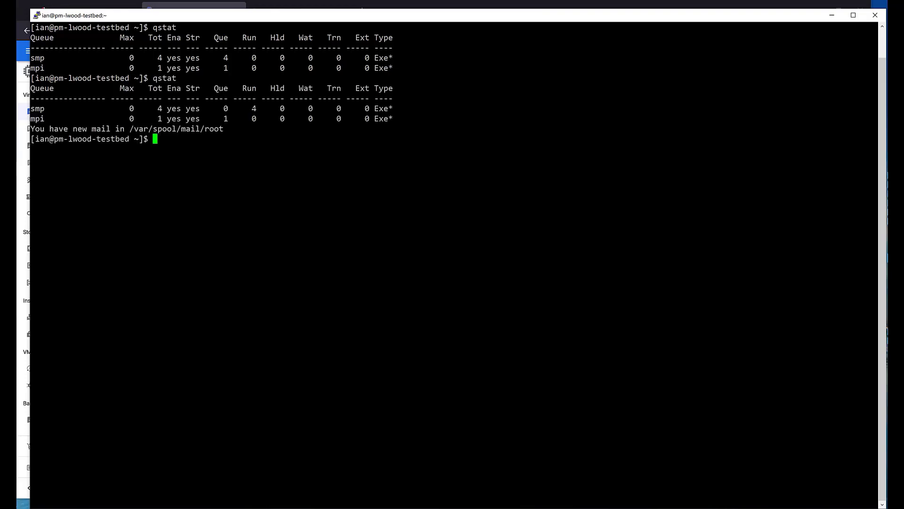
Step: Switch to the terminal, highlight the smp queue's running job count and list all node details with pbsnodes -a
drag(247, 109, 257, 108)
click(256, 109)
text([)
key(BackSpace)
text(pbsnodes -a)
key(Return)
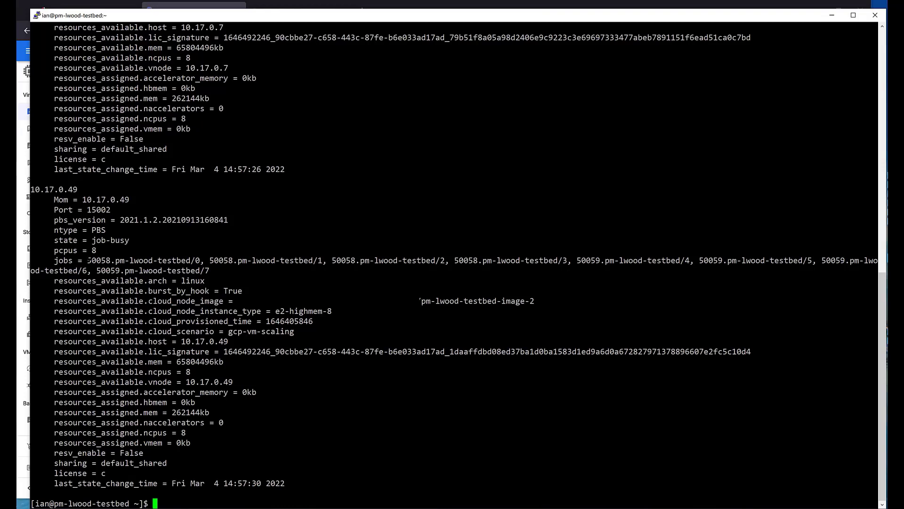
Step: Highlight the last listed node's address and the first job assigned to it in the pbsnodes output
double_click(51, 189)
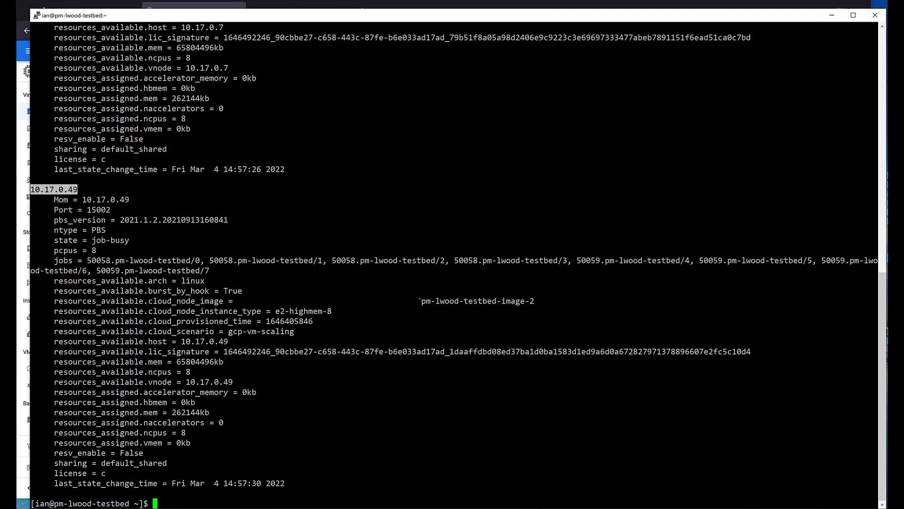
drag(87, 260, 190, 260)
click(52, 189)
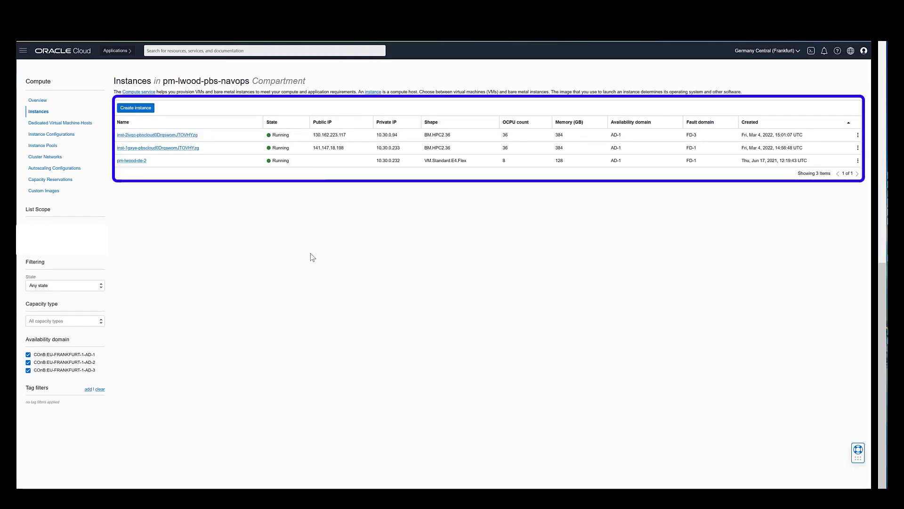
Step: Query the queue status again with qstat in the terminal and highlight the mpi queue's running job count
text(qstat)
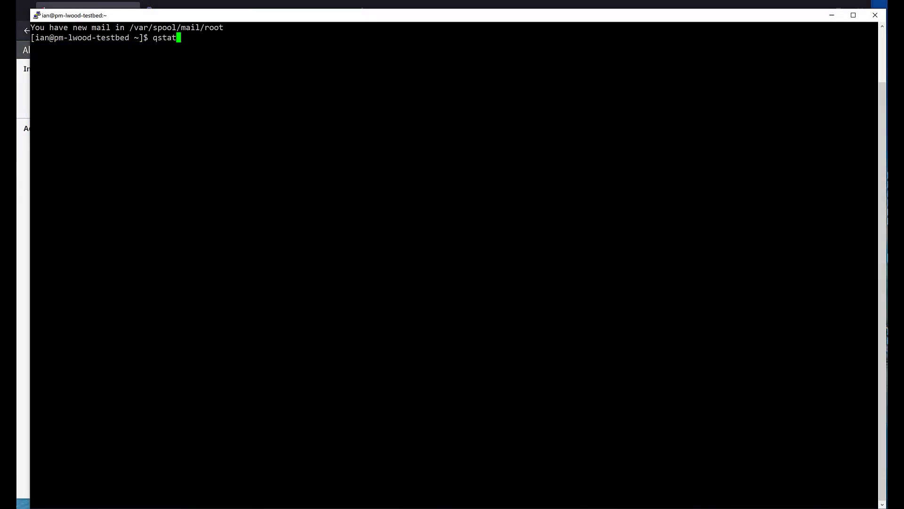
key(Return)
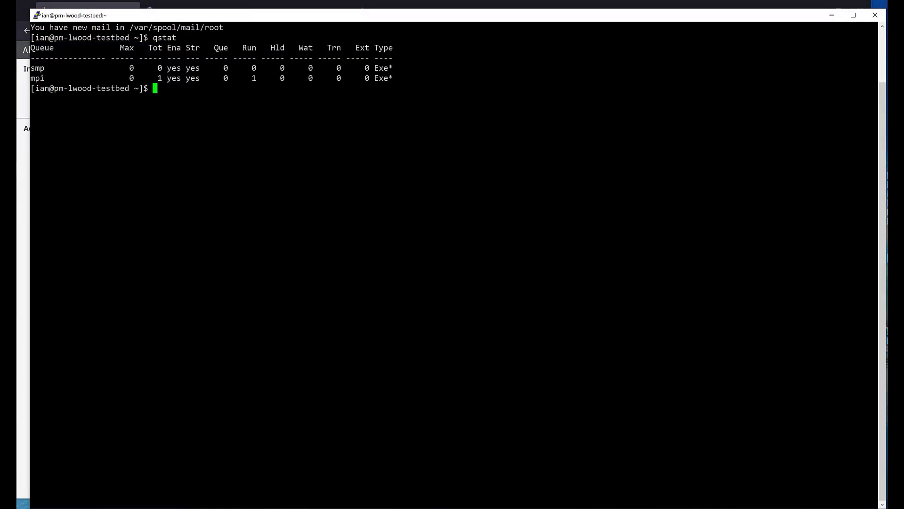
drag(248, 78, 255, 80)
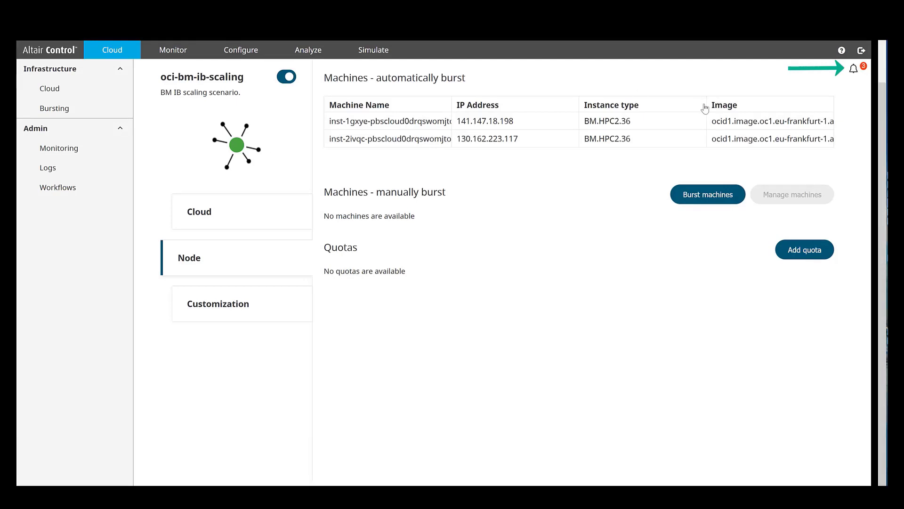
Step: Switch to Altair Control and open the Notification Center to examine the deploy and undeploy workflow notifications
click(853, 69)
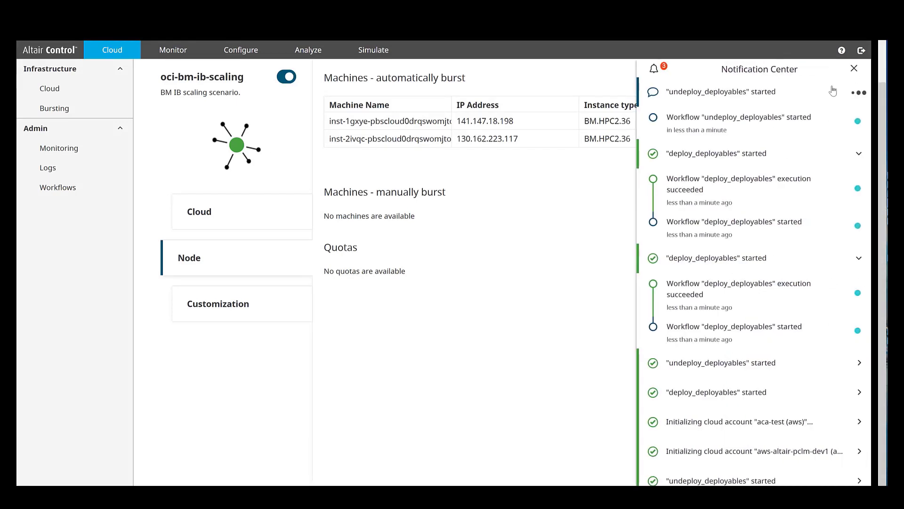